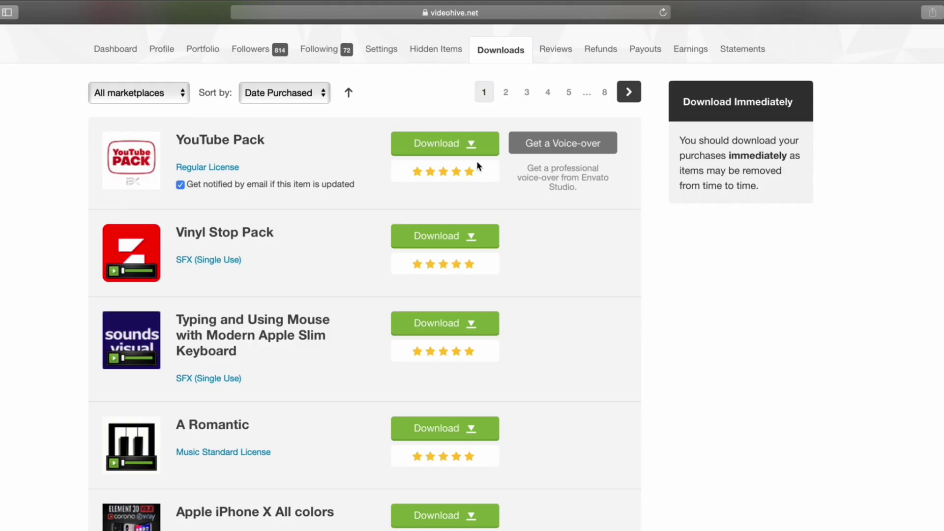
# - Download the YouTube Pack's Main File(s) from the Videohive Downloads page
pyautogui.click(455, 146)
pyautogui.click(455, 169)
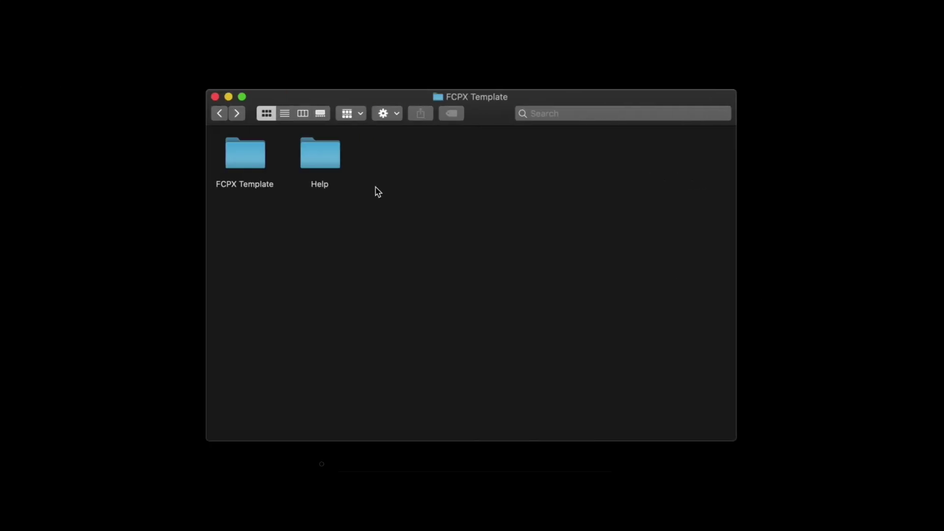
# - Preview the template's read-me, then open Movies › Motion Templates › Generators in the home folder
pyautogui.doubleClick(251, 159)
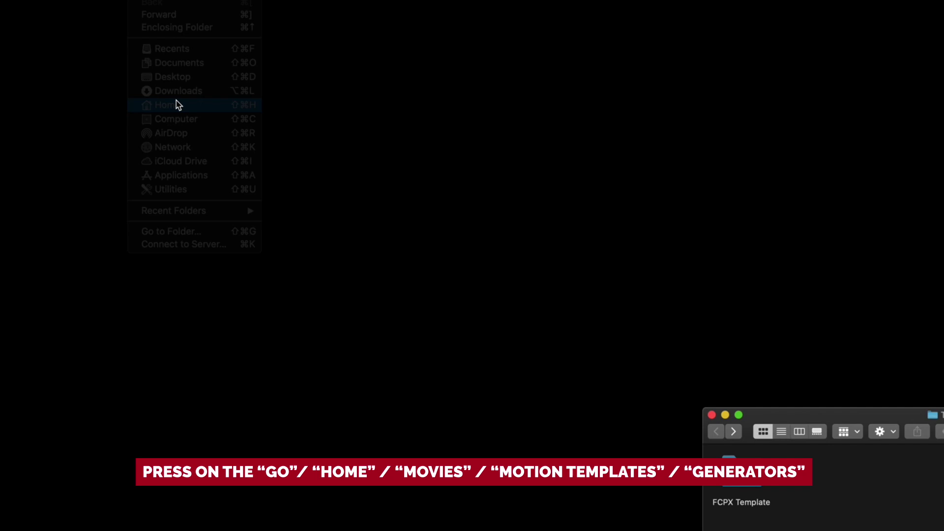
pyautogui.doubleClick(603, 153)
pyautogui.doubleClick(344, 154)
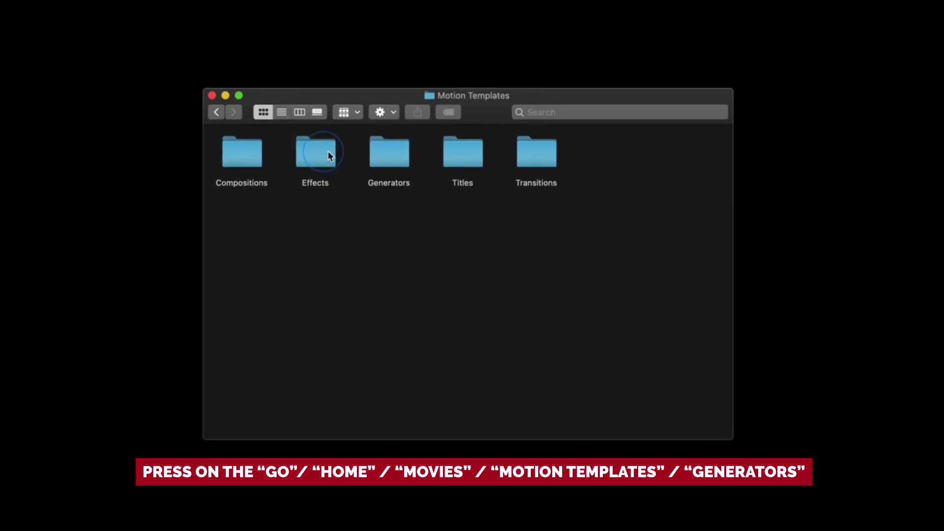
pyautogui.click(393, 154)
pyautogui.doubleClick(393, 154)
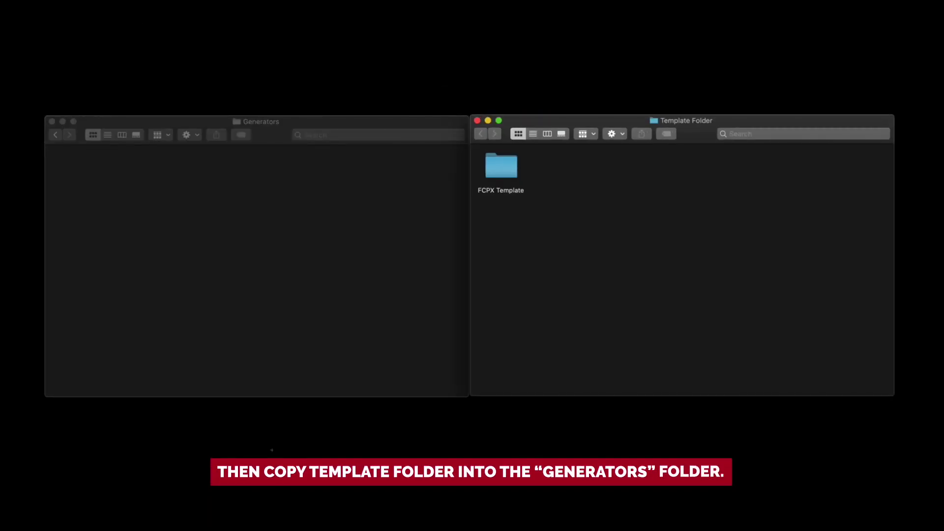
pyautogui.click(317, 199)
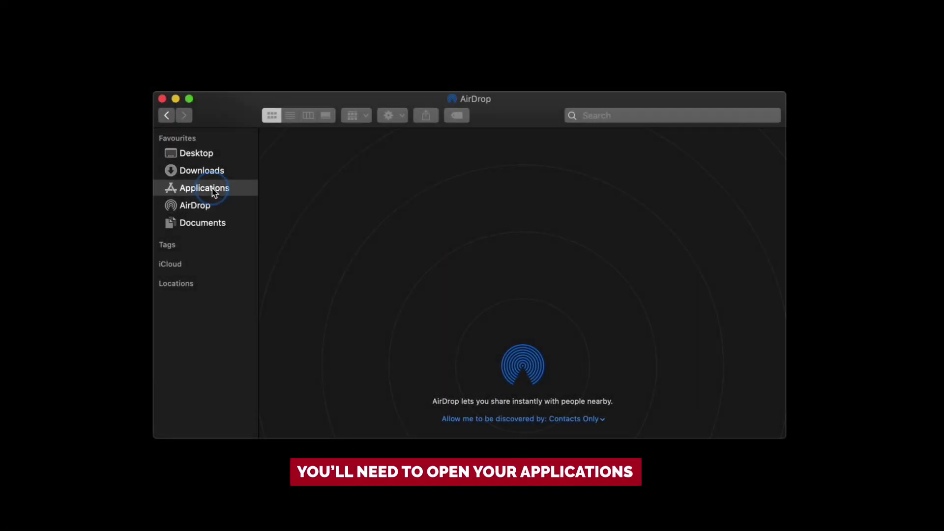
# - Show the package contents of Final Cut Pro from the Applications folder
pyautogui.click(204, 189)
pyautogui.rightClick(566, 295)
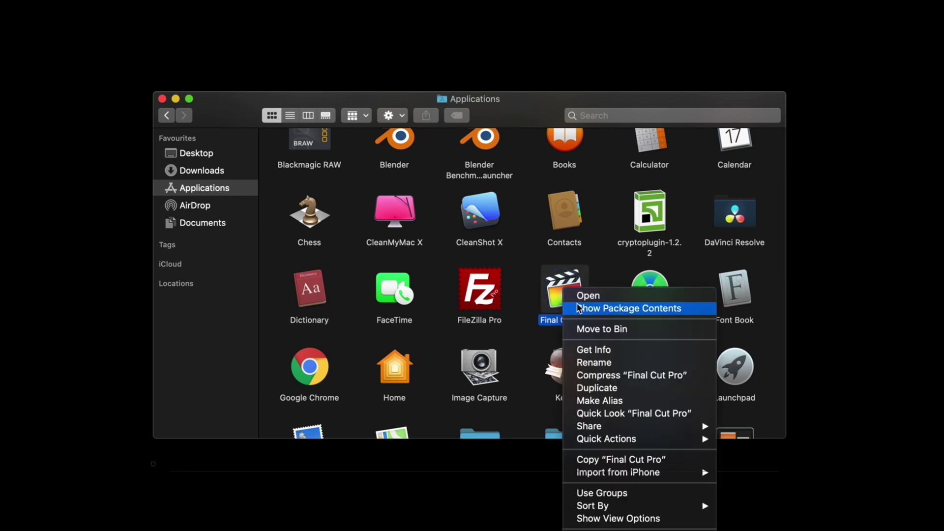
pyautogui.click(629, 308)
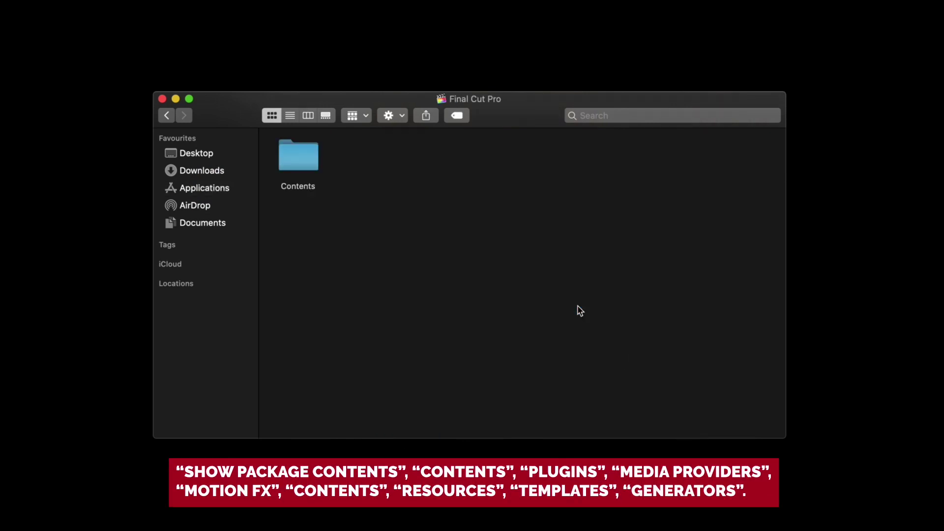
# - Paste the FCPX Template folder into MotionEffect.fxp's Resources/Templates/Generators folder
pyautogui.doubleClick(299, 156)
pyautogui.doubleClick(734, 159)
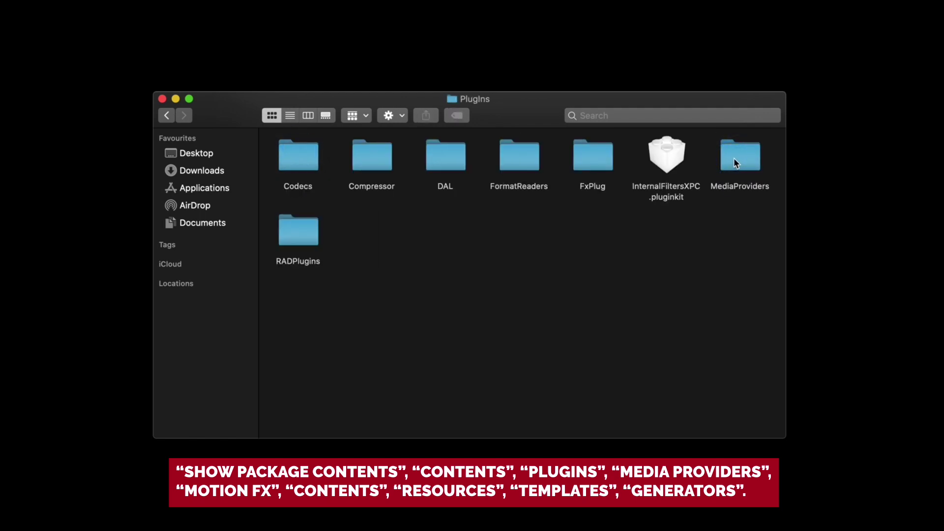
pyautogui.doubleClick(734, 158)
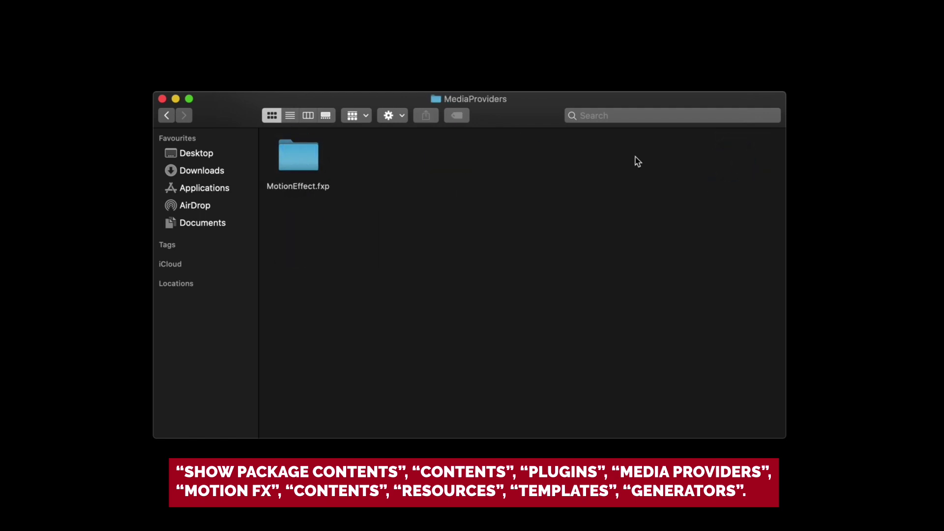
pyautogui.doubleClick(298, 157)
pyautogui.doubleClick(304, 155)
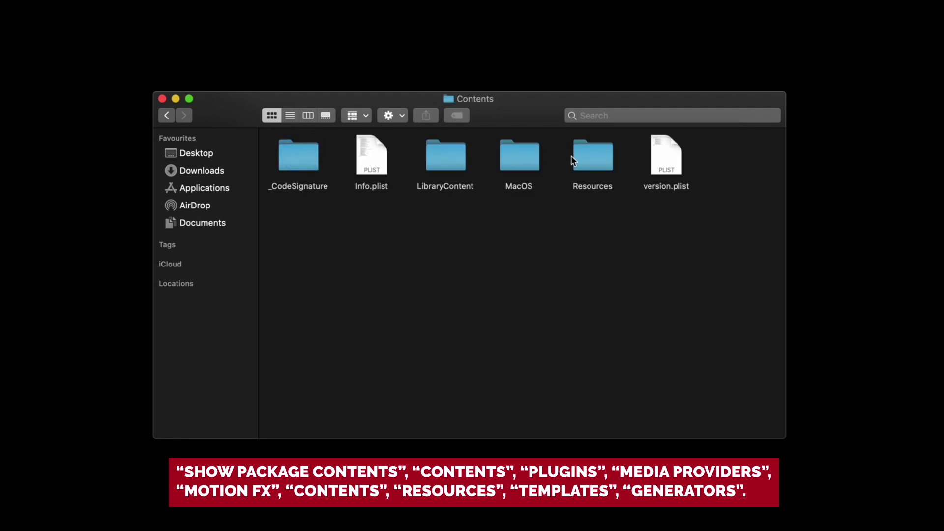
pyautogui.doubleClick(587, 156)
pyautogui.doubleClick(667, 157)
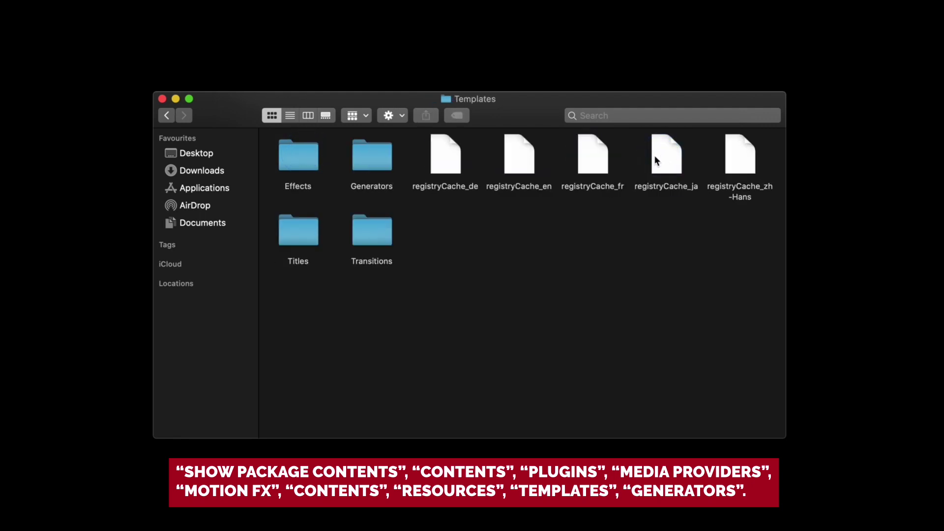
pyautogui.doubleClick(381, 157)
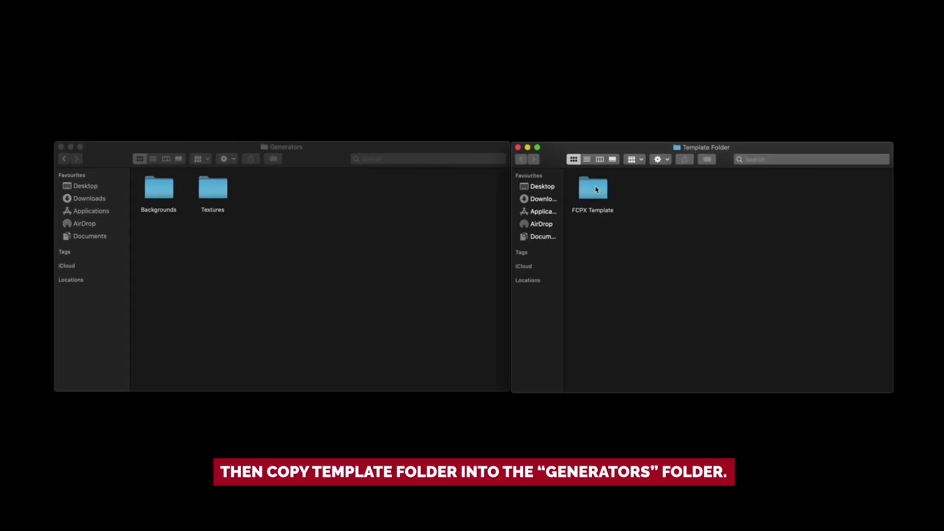
pyautogui.click(305, 214)
pyautogui.press('super+v')
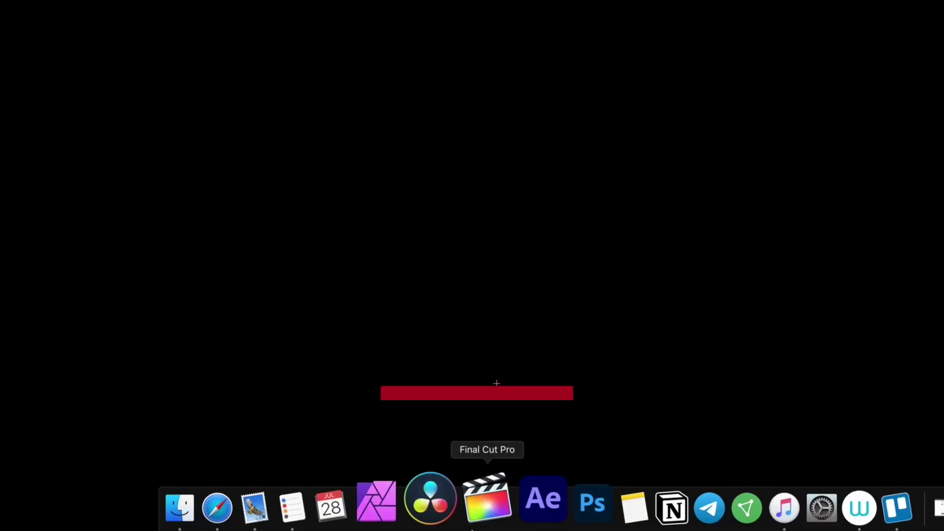
# - Launch Final Cut Pro, create the Your Project event, and import the Desktop Photo folder
pyautogui.click(487, 502)
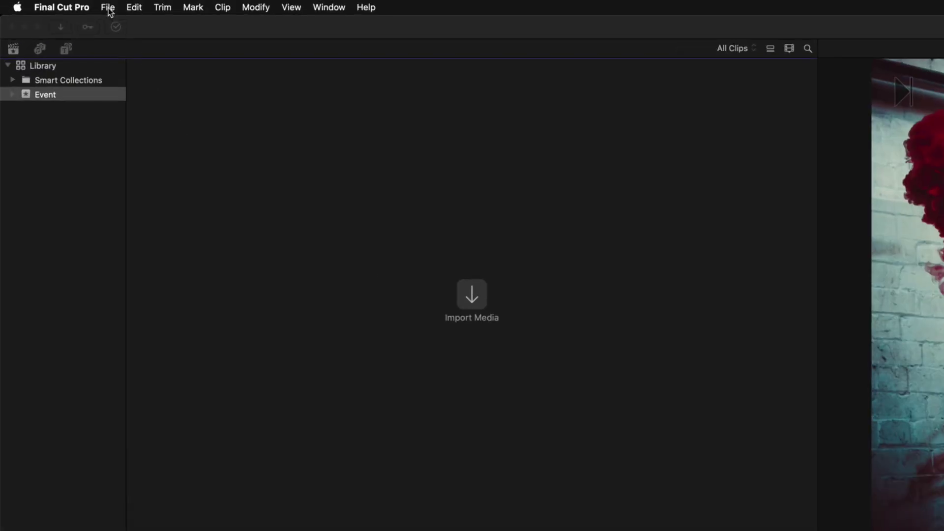
pyautogui.click(108, 7)
pyautogui.moveTo(118, 22)
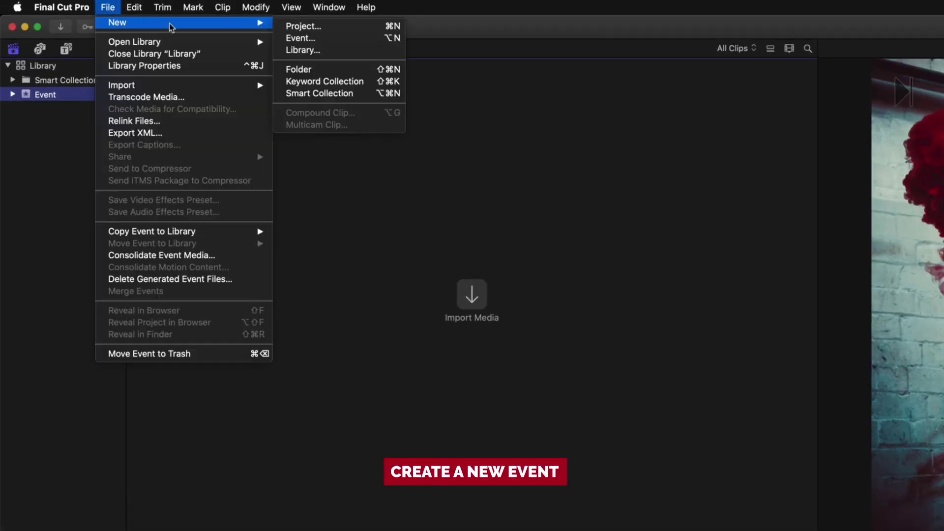
pyautogui.click(299, 38)
pyautogui.write('Your Project')
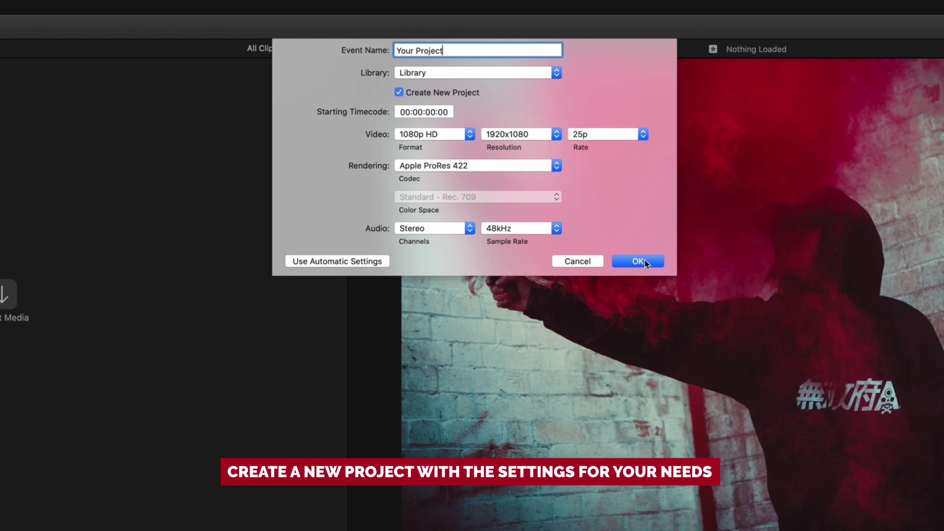
pyautogui.click(646, 260)
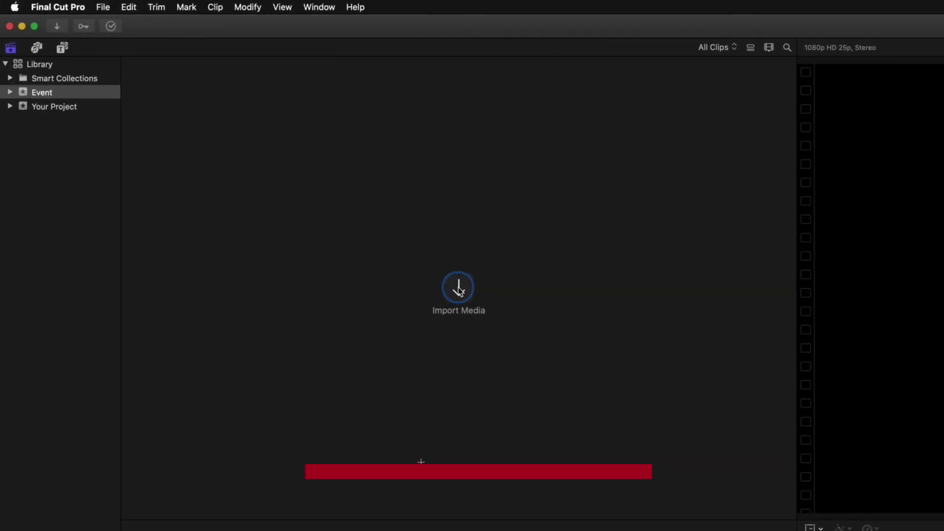
pyautogui.click(459, 289)
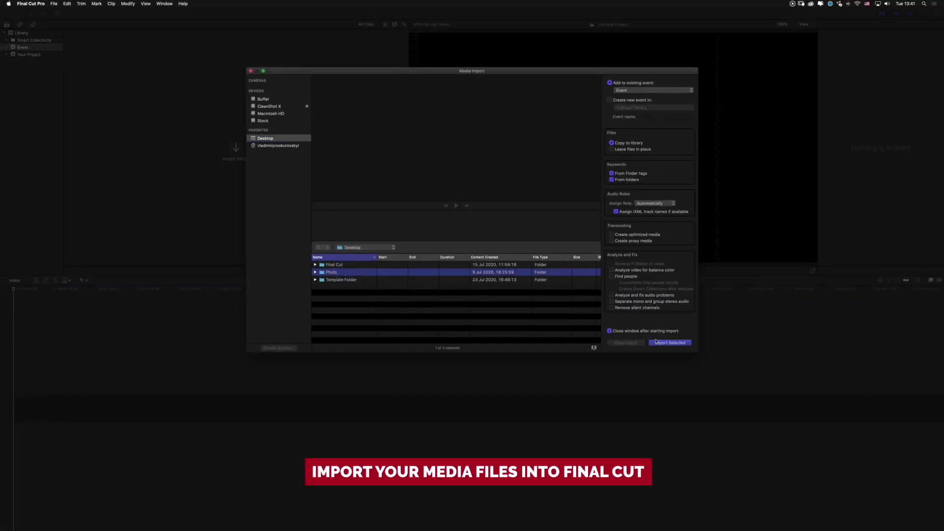
pyautogui.click(670, 343)
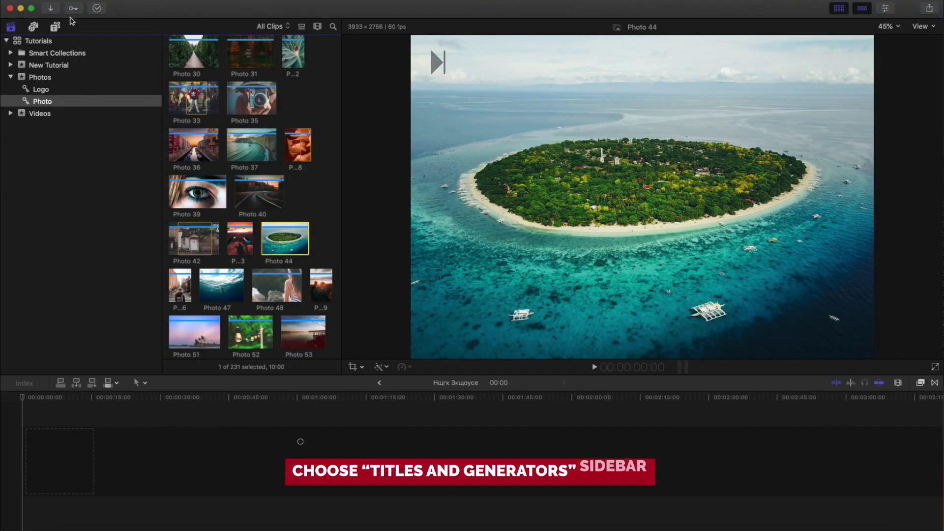
# - Drag Dynamic Intro from the (B) Dynamic Intro (FCP) generators onto the timeline
pyautogui.click(57, 28)
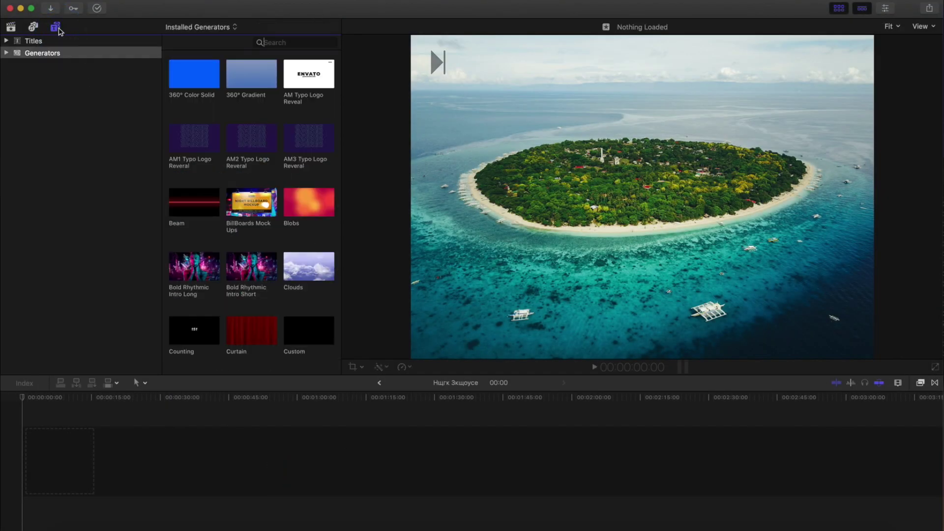
pyautogui.click(6, 53)
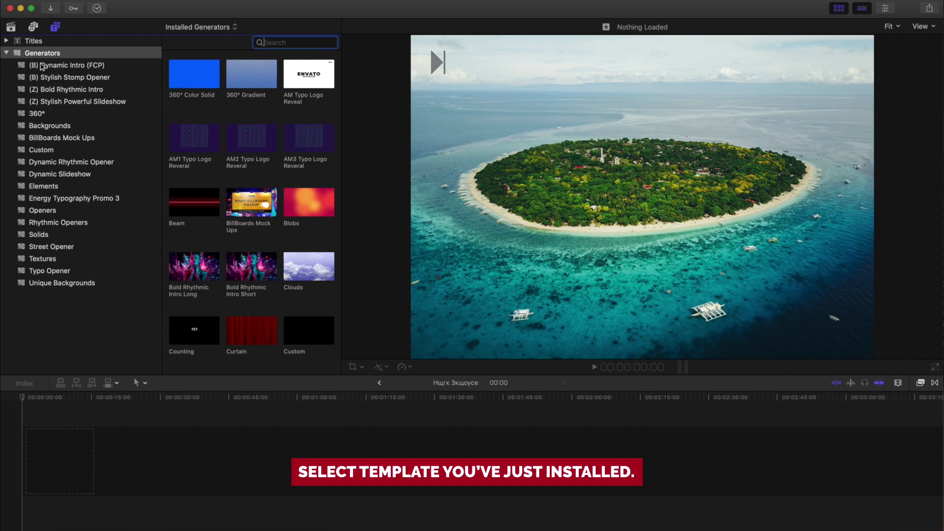
pyautogui.click(57, 66)
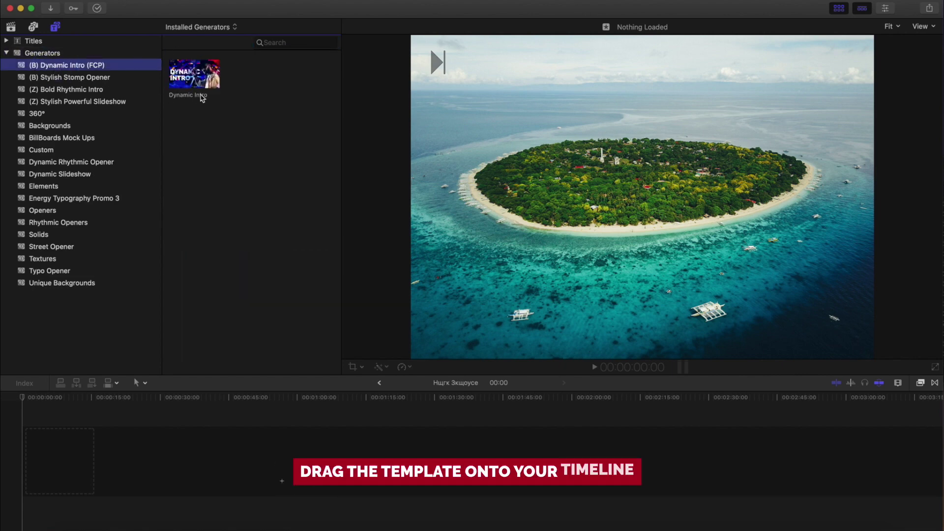
pyautogui.moveTo(194, 74); pyautogui.dragTo(59, 457)
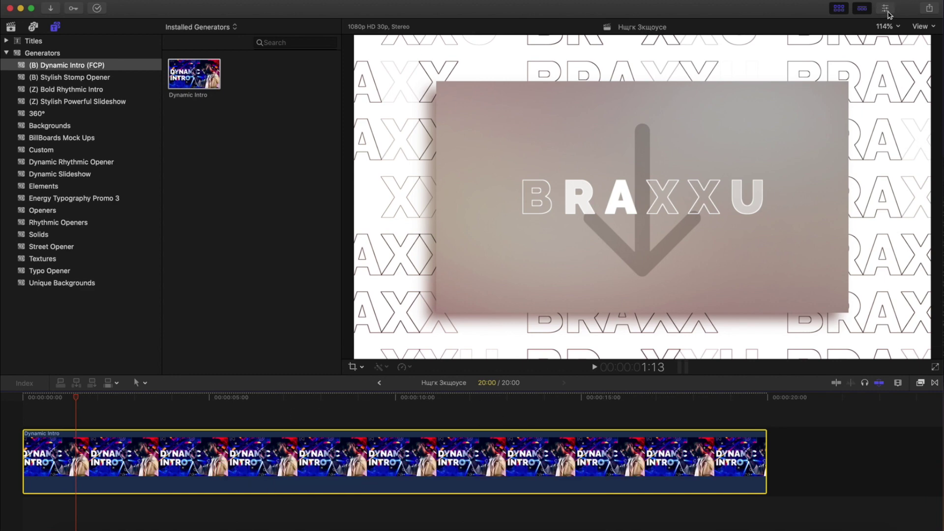
# - Assign a chosen photo to one of the intro's image slots
pyautogui.click(887, 8)
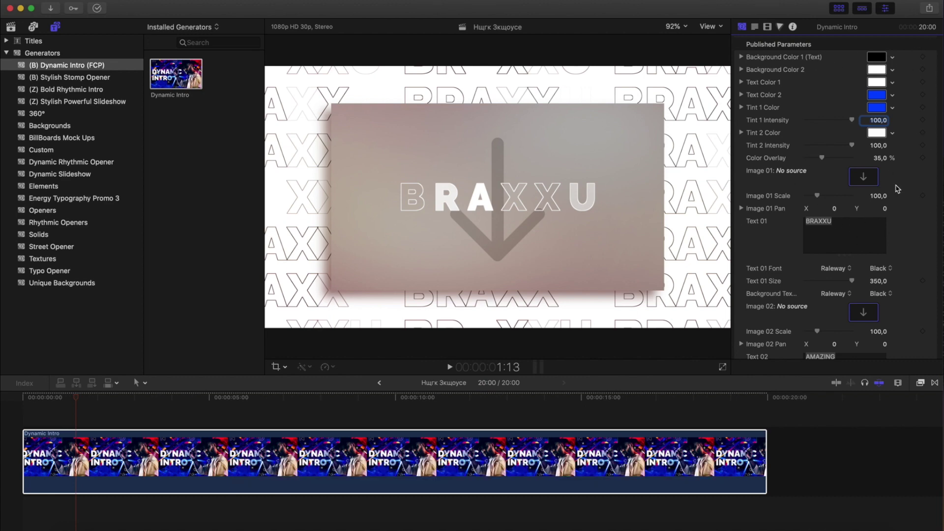
pyautogui.click(866, 178)
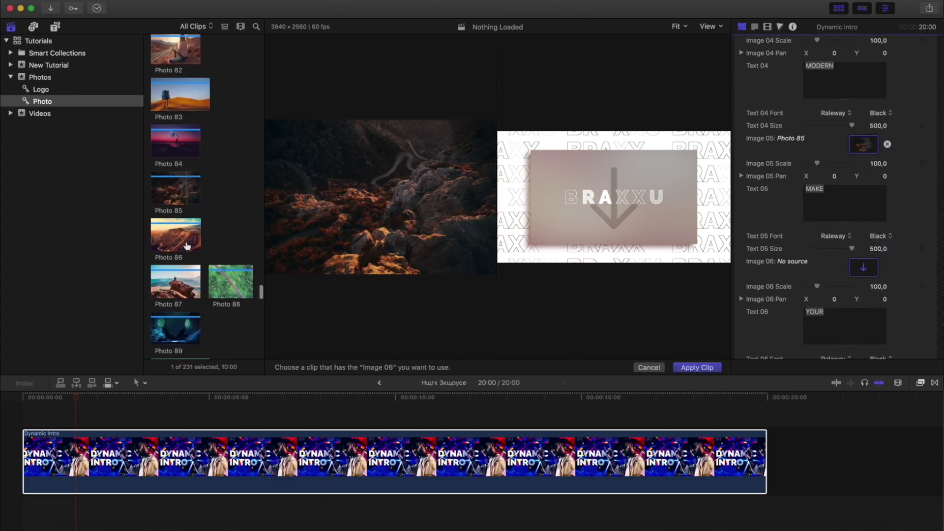
pyautogui.click(697, 368)
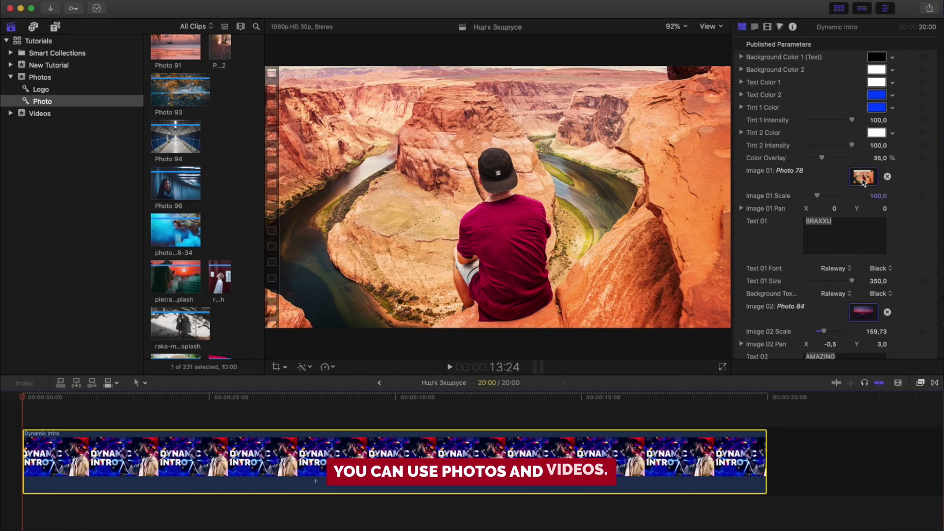
# - Fill Image 01 with a London video segment and scale Image 02 to 122,12
pyautogui.click(887, 175)
pyautogui.click(39, 112)
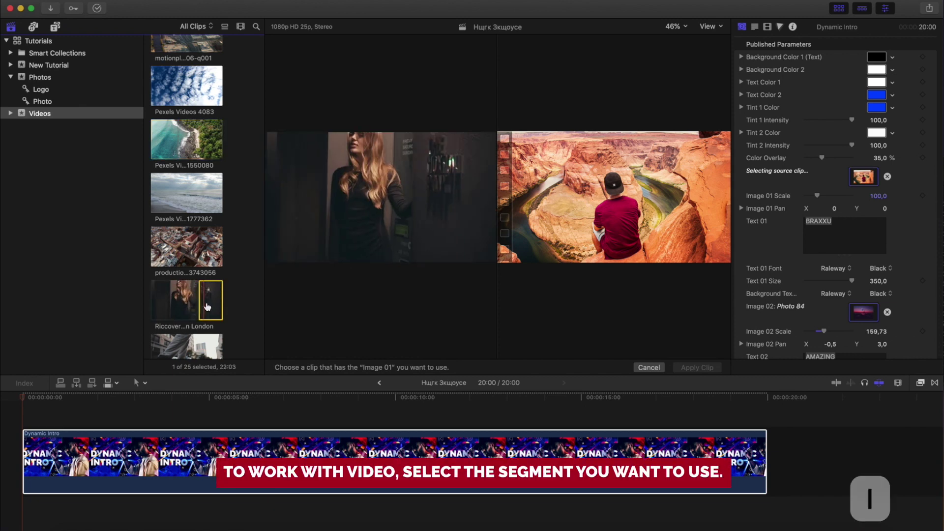
pyautogui.moveTo(199, 301); pyautogui.dragTo(212, 302)
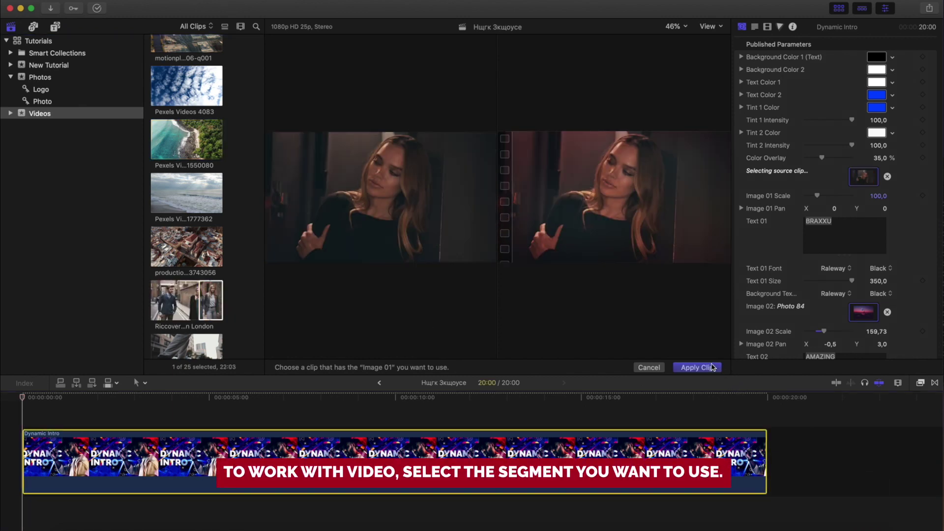
pyautogui.click(696, 367)
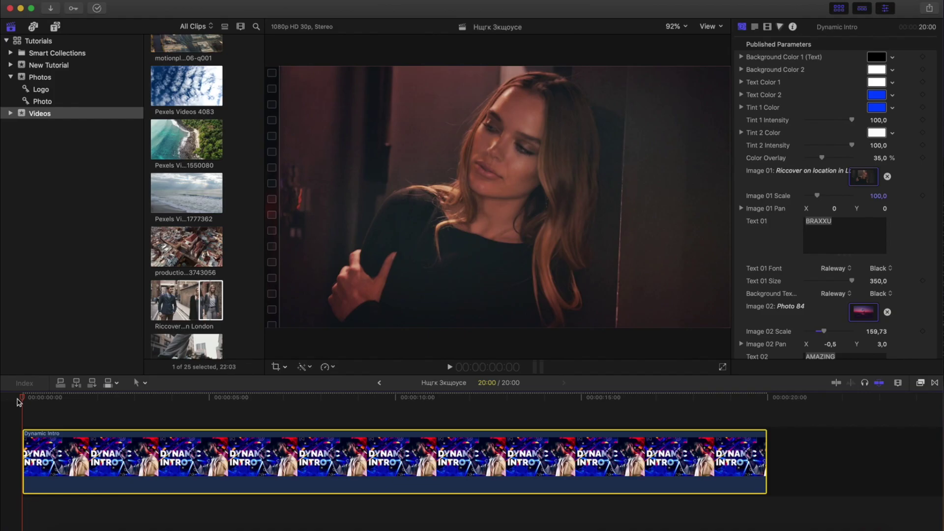
pyautogui.press('space')
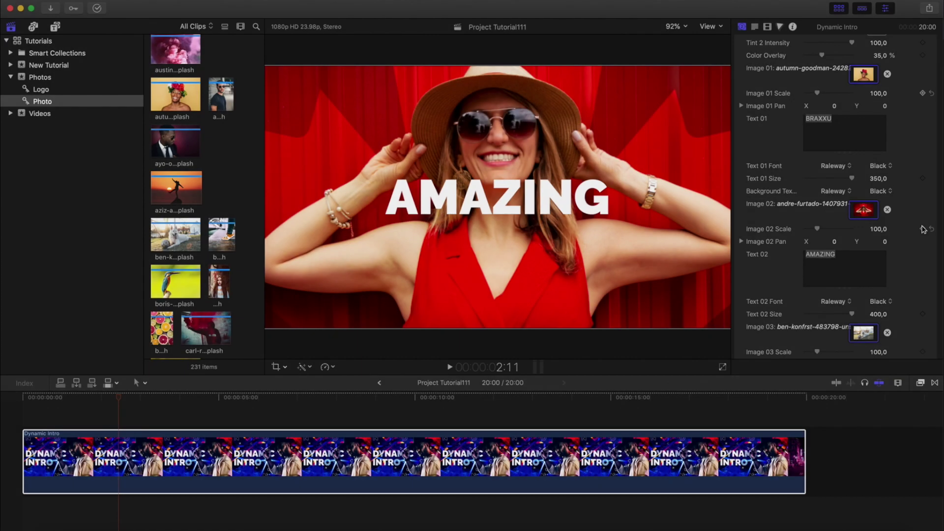
pyautogui.moveTo(817, 229)
pyautogui.mouseDown()
pyautogui.moveTo(835, 241)
pyautogui.moveTo(880, 241)
pyautogui.mouseUp()
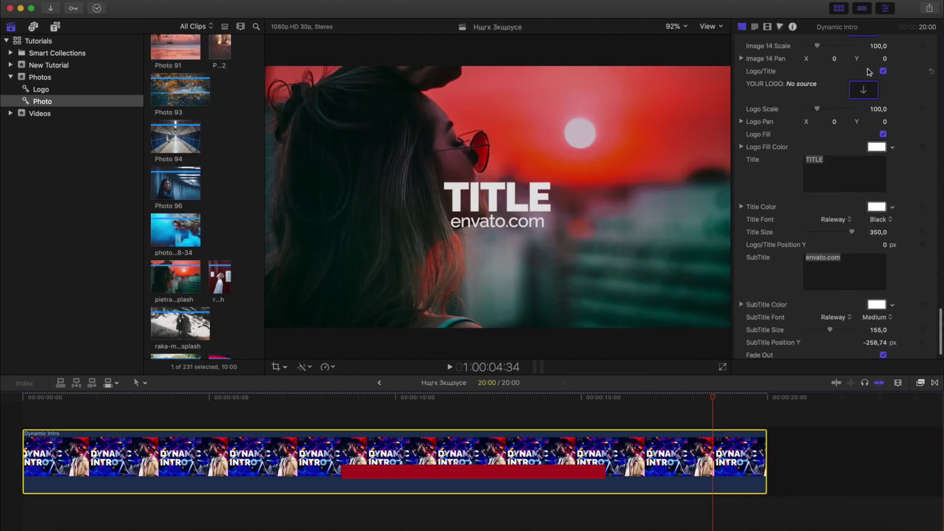
# - Use the white envato line logo for YOUR LOGO and toggle the Logo/Title option
pyautogui.click(863, 90)
pyautogui.click(41, 88)
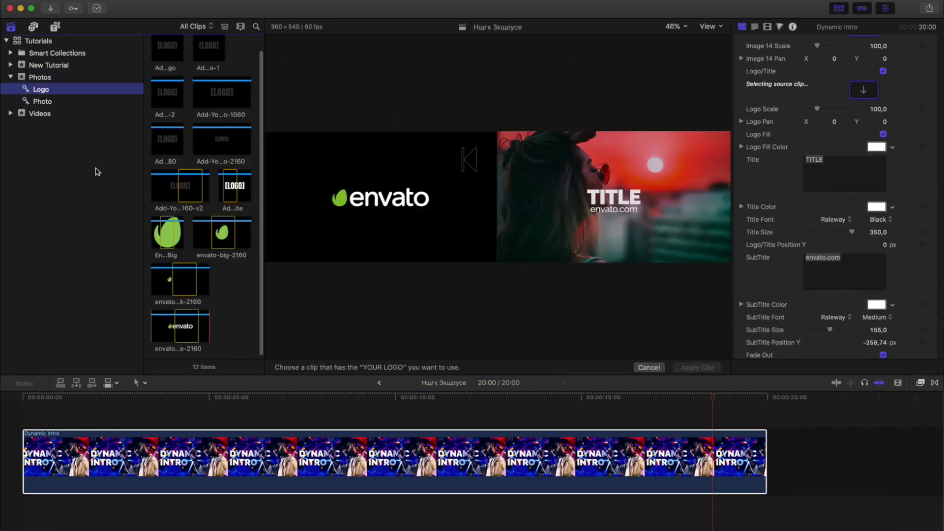
pyautogui.click(181, 327)
pyautogui.click(696, 368)
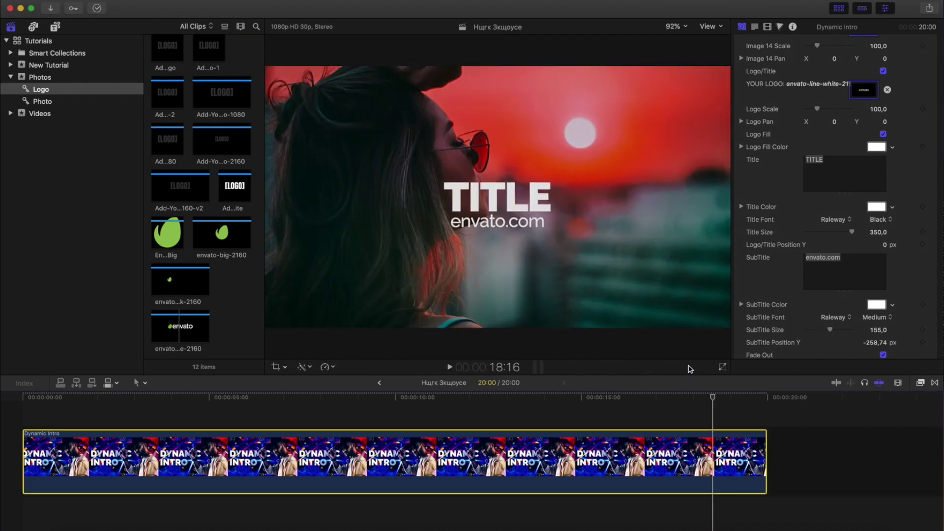
pyautogui.click(885, 71)
pyautogui.click(885, 71)
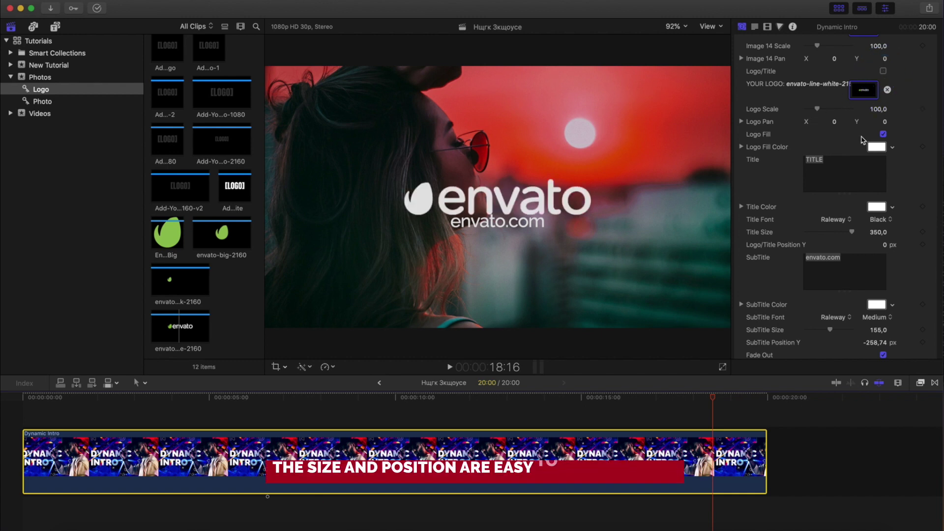
# - Enlarge the logo slightly and give it a salmon fill colour
pyautogui.moveTo(817, 109)
pyautogui.mouseDown()
pyautogui.moveTo(830, 122)
pyautogui.moveTo(886, 123)
pyautogui.mouseUp()
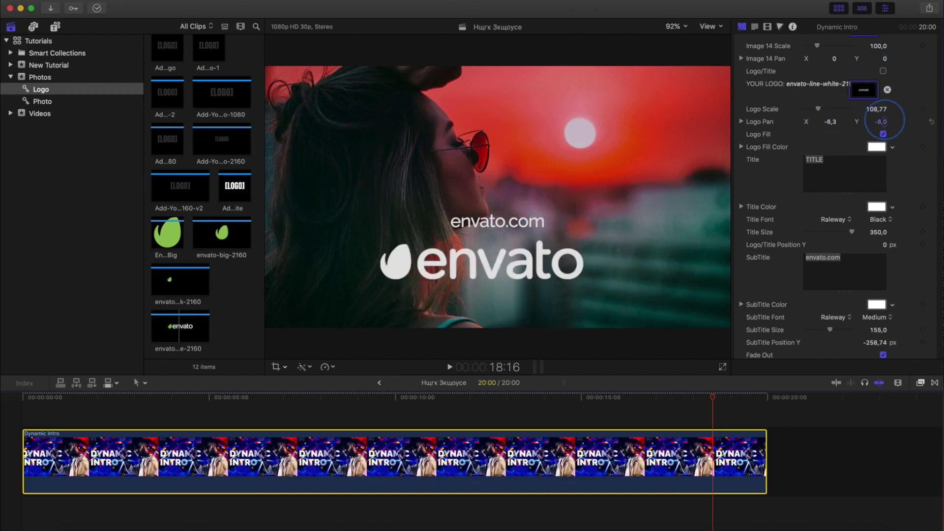
pyautogui.click(884, 134)
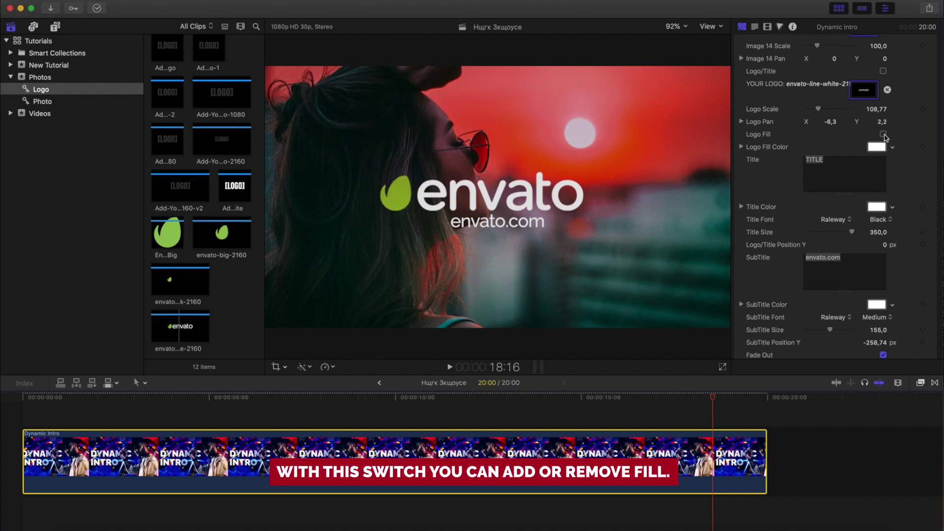
pyautogui.click(885, 135)
pyautogui.click(884, 147)
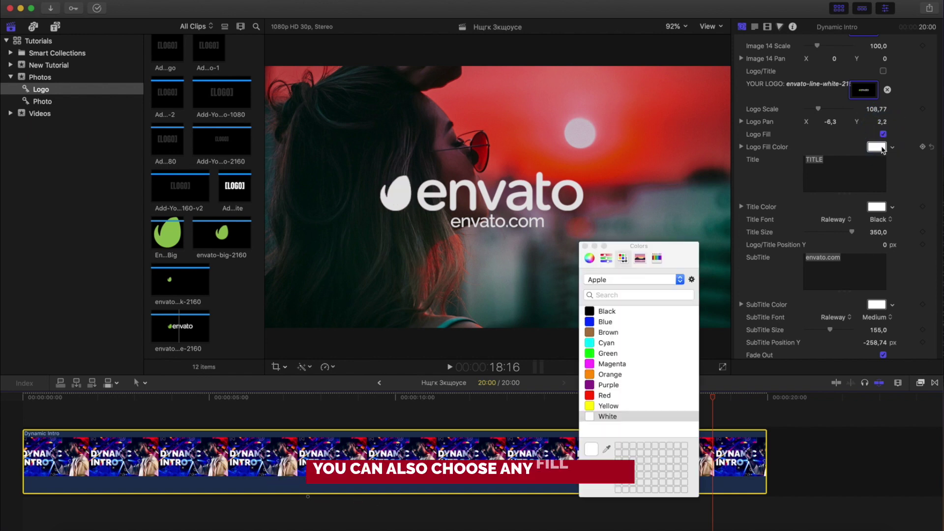
pyautogui.click(589, 257)
pyautogui.click(666, 338)
pyautogui.click(585, 248)
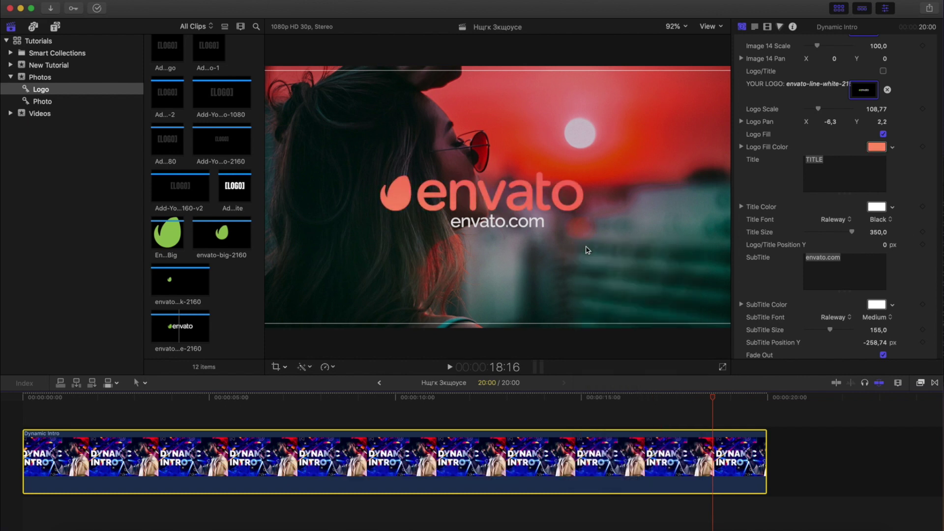
# - Change the subtitle to 'subtitle here', colour it blue, and enlarge it
pyautogui.click(846, 249)
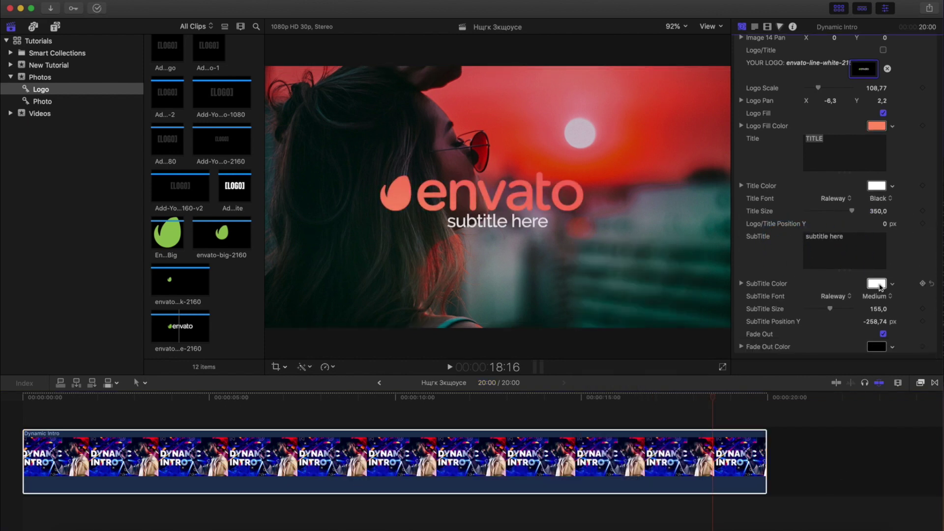
pyautogui.click(879, 283)
pyautogui.click(609, 372)
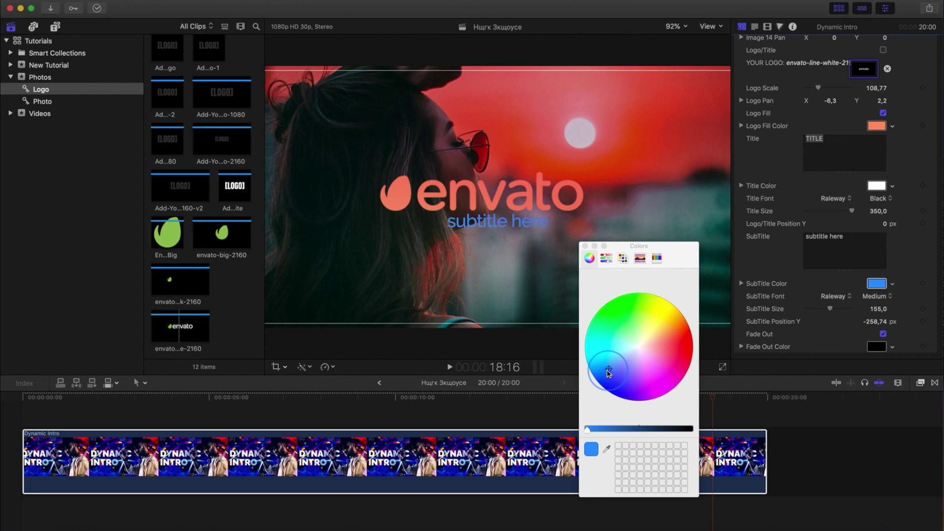
pyautogui.moveTo(831, 310); pyautogui.dragTo(840, 310)
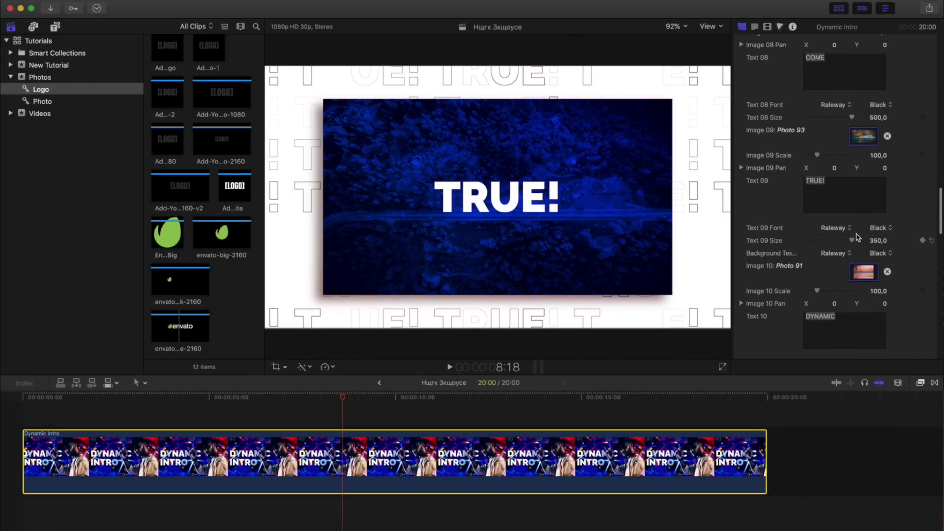
# - Replace TRUE! with TEXT in Text 09, enlarge it, and try new fonts
pyautogui.doubleClick(835, 185)
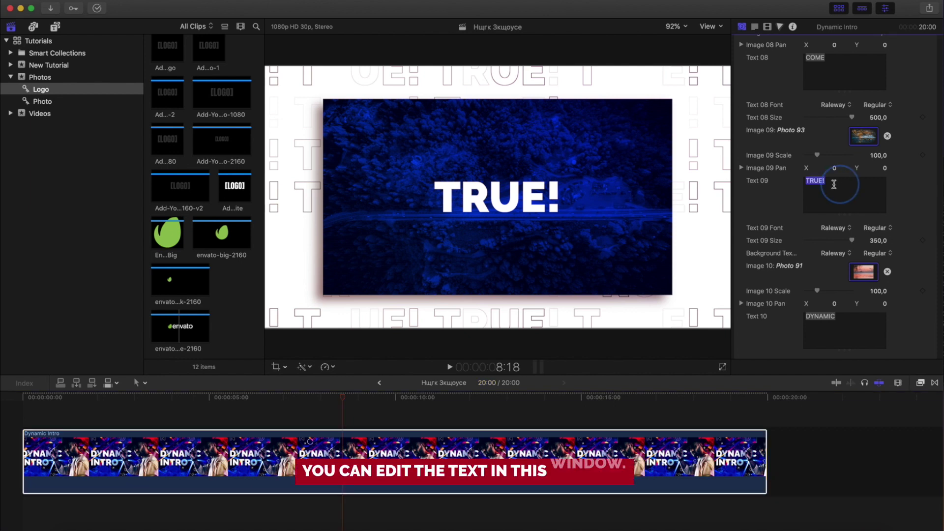
pyautogui.write('TEXT')
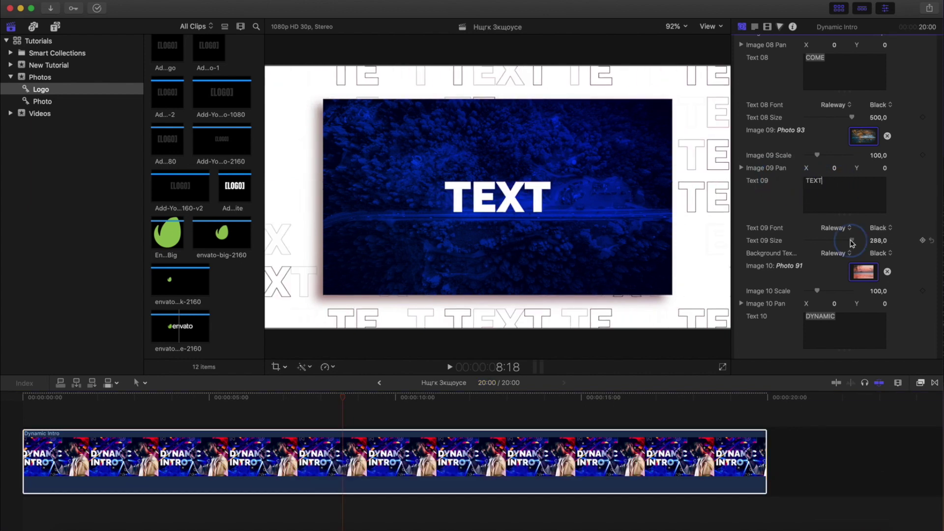
pyautogui.moveTo(851, 242)
pyautogui.mouseDown()
pyautogui.moveTo(829, 241)
pyautogui.moveTo(880, 236)
pyautogui.mouseUp()
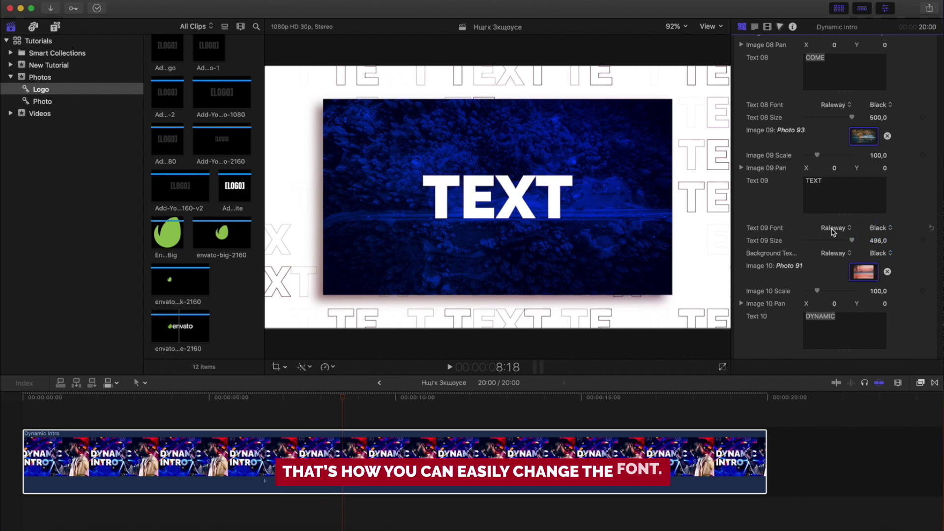
pyautogui.click(836, 227)
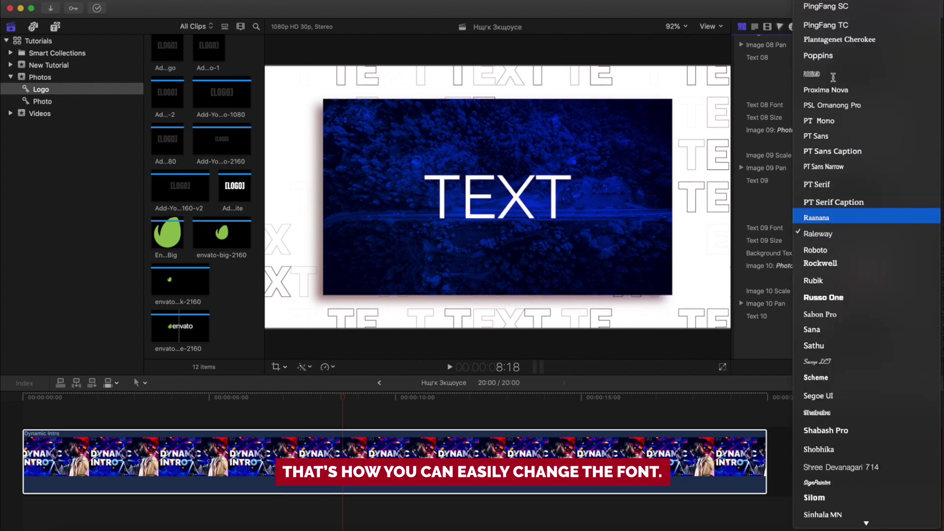
pyautogui.click(827, 309)
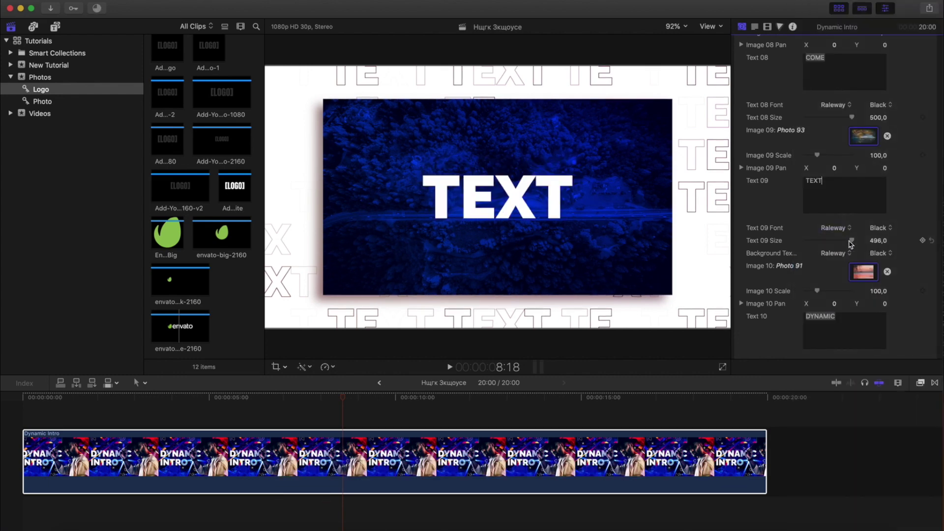
pyautogui.click(849, 240)
# - Settle on a heavy font for TEXT and set orange and green background colours
pyautogui.click(832, 325)
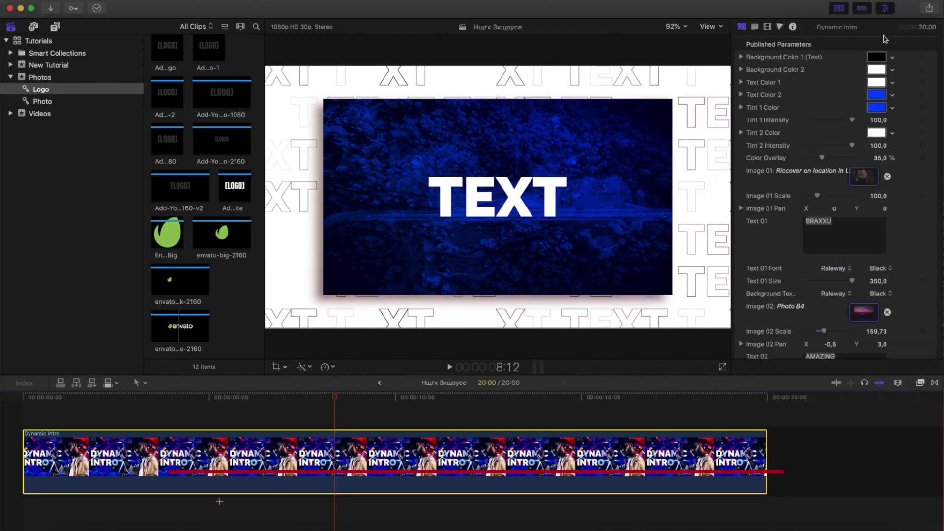
pyautogui.click(878, 70)
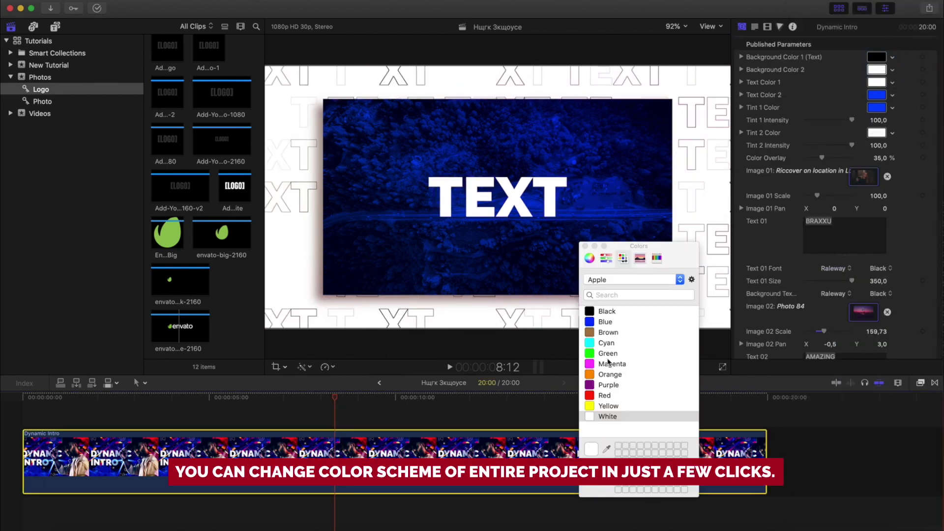
pyautogui.click(609, 375)
pyautogui.click(608, 352)
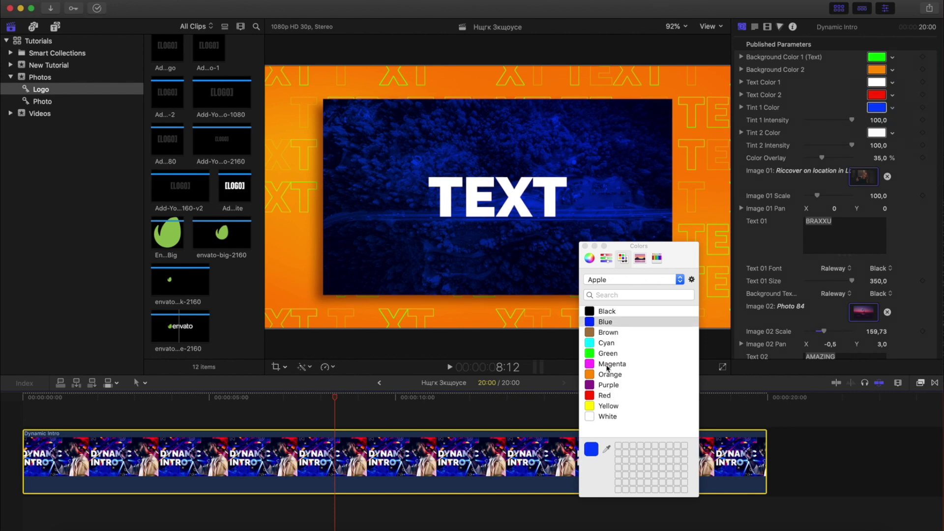
# - Tint the image red, set a yellow second tint, and strengthen the colour overlay
pyautogui.click(608, 332)
pyautogui.click(603, 396)
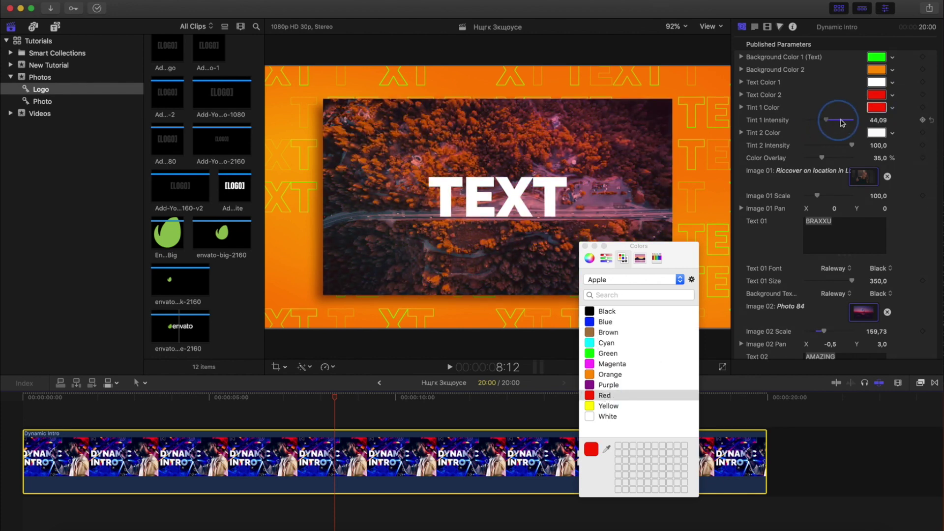
pyautogui.click(585, 247)
pyautogui.moveTo(824, 158); pyautogui.dragTo(829, 158)
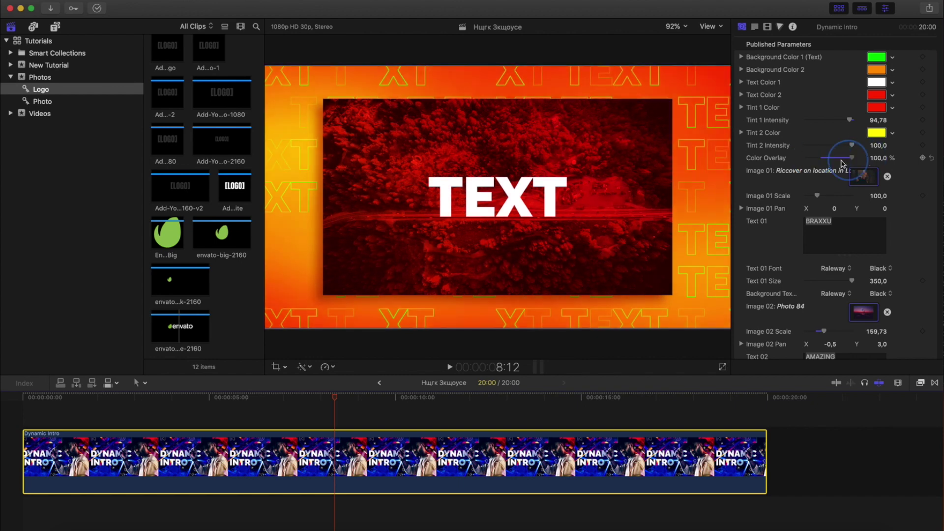
# - Set the main text colour to cyan
pyautogui.click(876, 82)
pyautogui.click(605, 322)
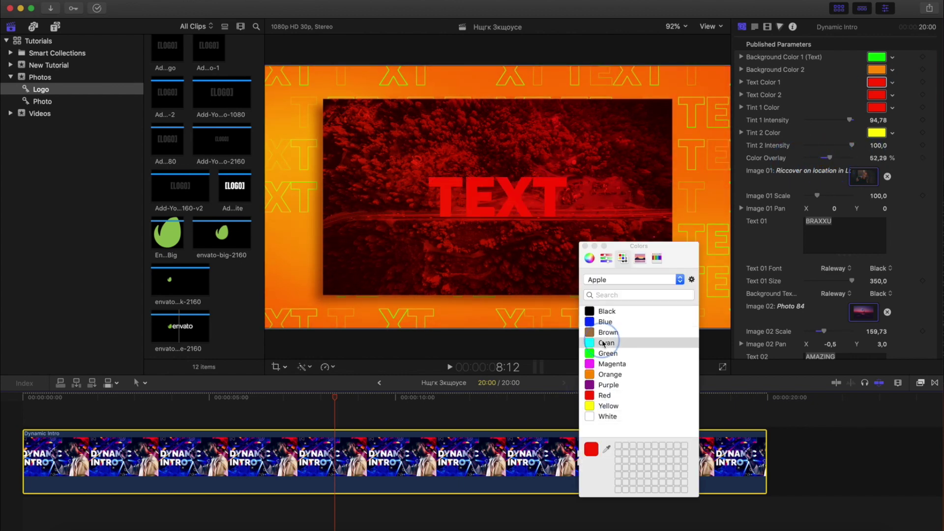
pyautogui.click(606, 342)
pyautogui.click(586, 248)
# - Place the Audio 001 music clip from Audio Only under the intro
pyautogui.click(12, 54)
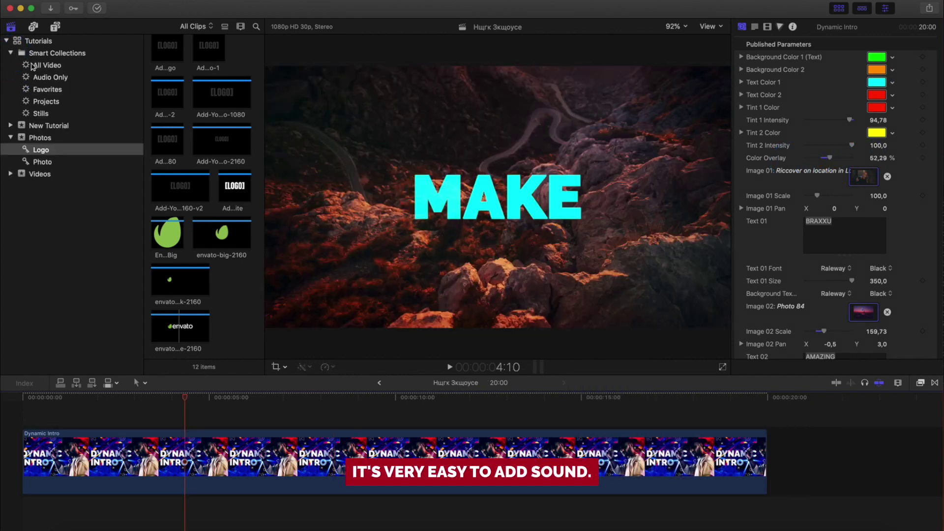
pyautogui.click(50, 77)
pyautogui.click(180, 95)
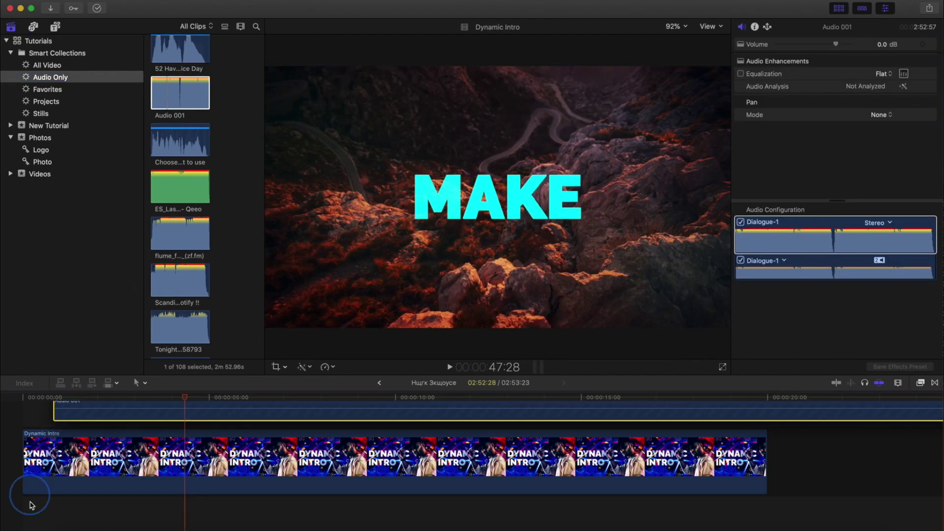
pyautogui.moveTo(167, 91); pyautogui.dragTo(105, 509)
pyautogui.scroll(-2, 107, 480)
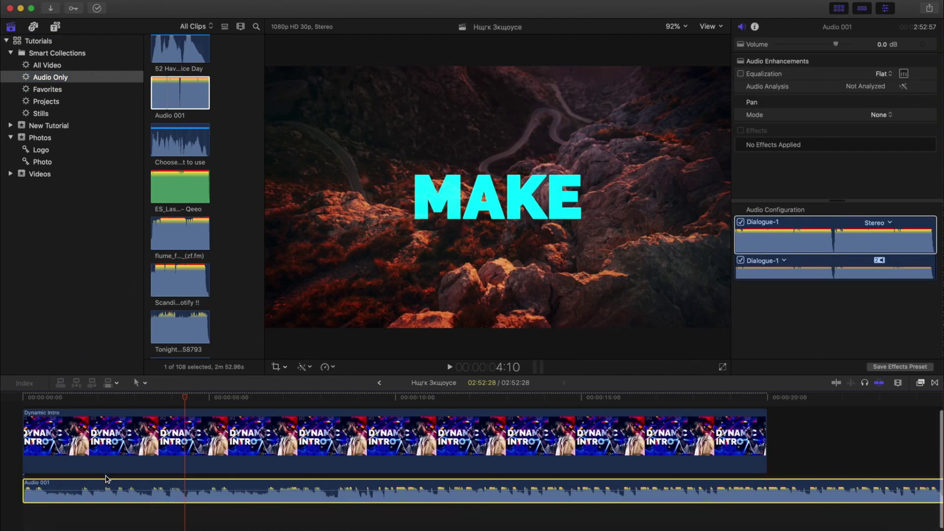
# - Blade Audio 001 at the video's end and delete the leftover tail
pyautogui.press('b')
pyautogui.click(768, 490)
pyautogui.press('a')
pyautogui.click(792, 460)
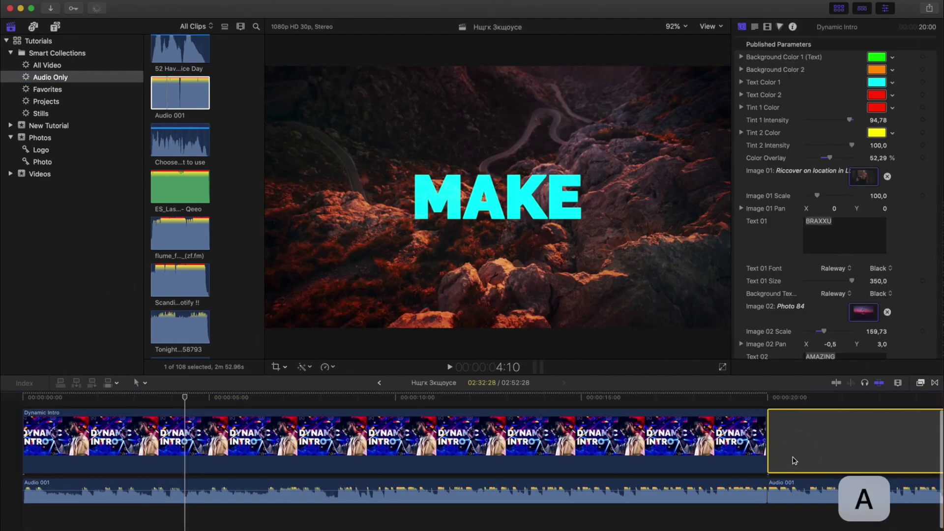
pyautogui.press('BackSpace')
pyautogui.click(761, 487)
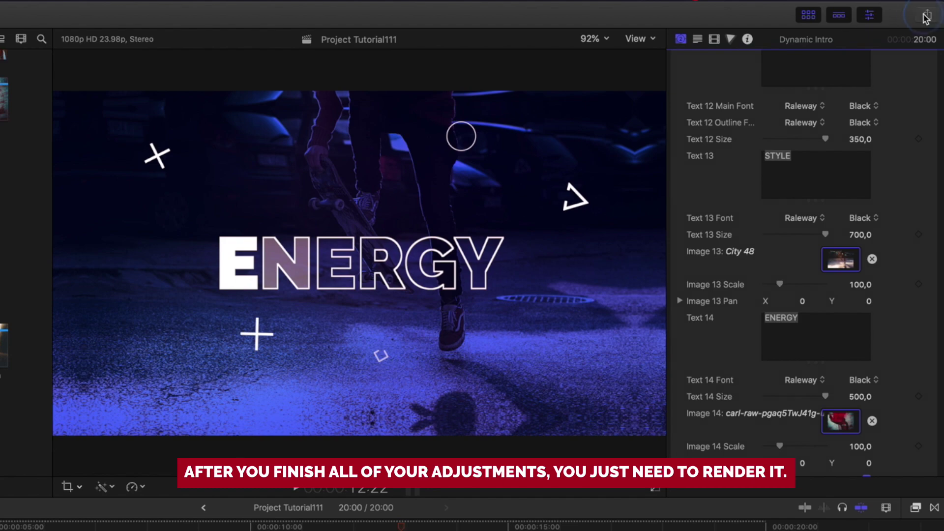
# - Export a Master File with video and audio, H.264 codec at 1920×1080, save only
pyautogui.click(927, 17)
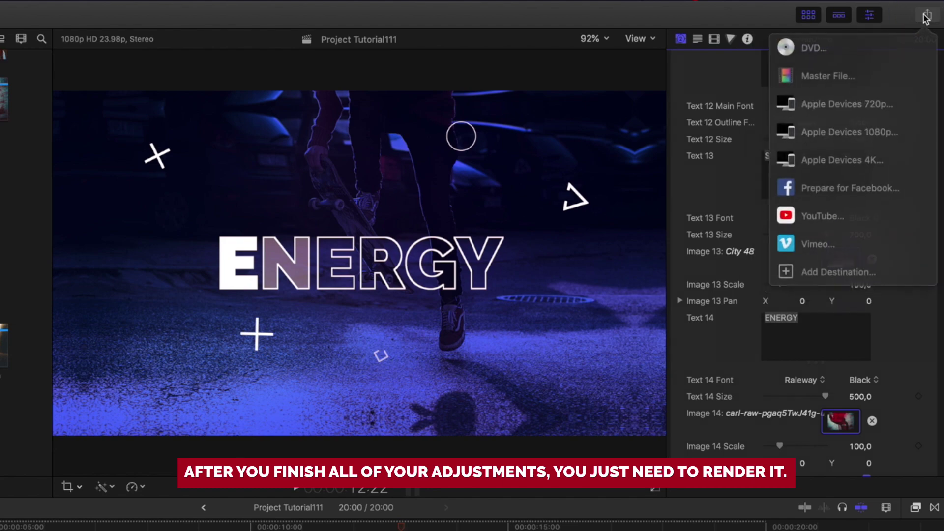
pyautogui.click(844, 79)
pyautogui.click(321, 139)
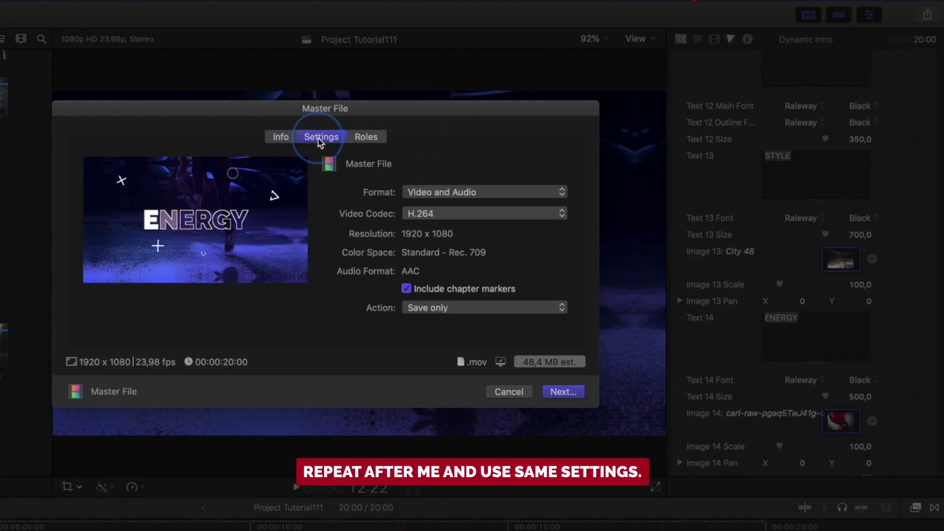
pyautogui.click(550, 213)
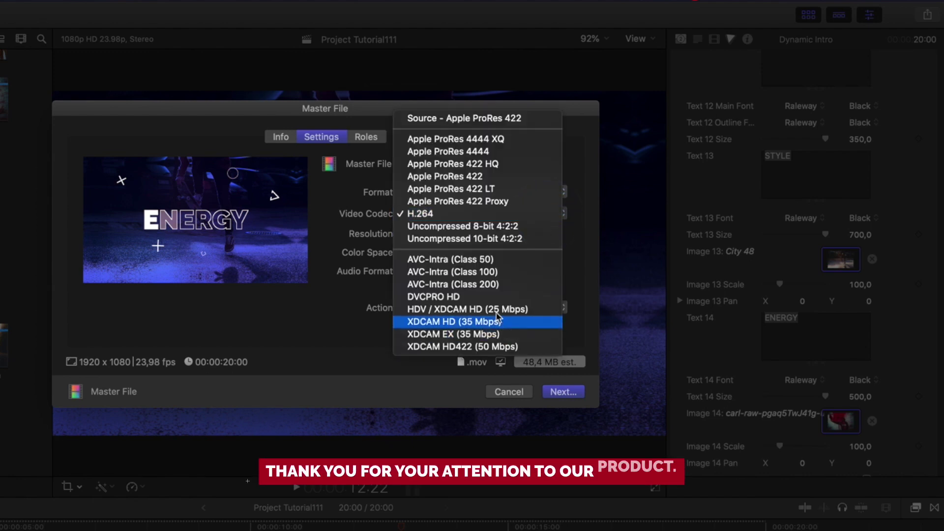
pyautogui.click(443, 213)
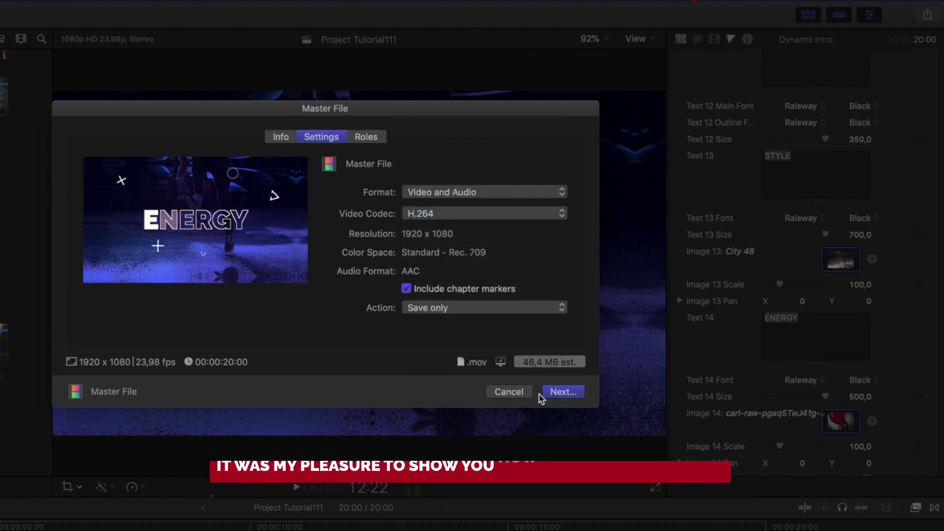
pyautogui.click(563, 393)
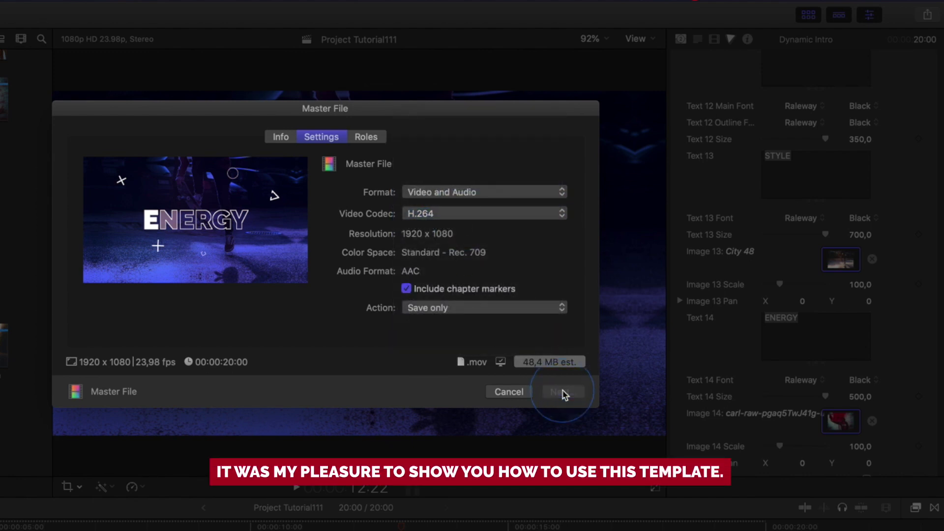